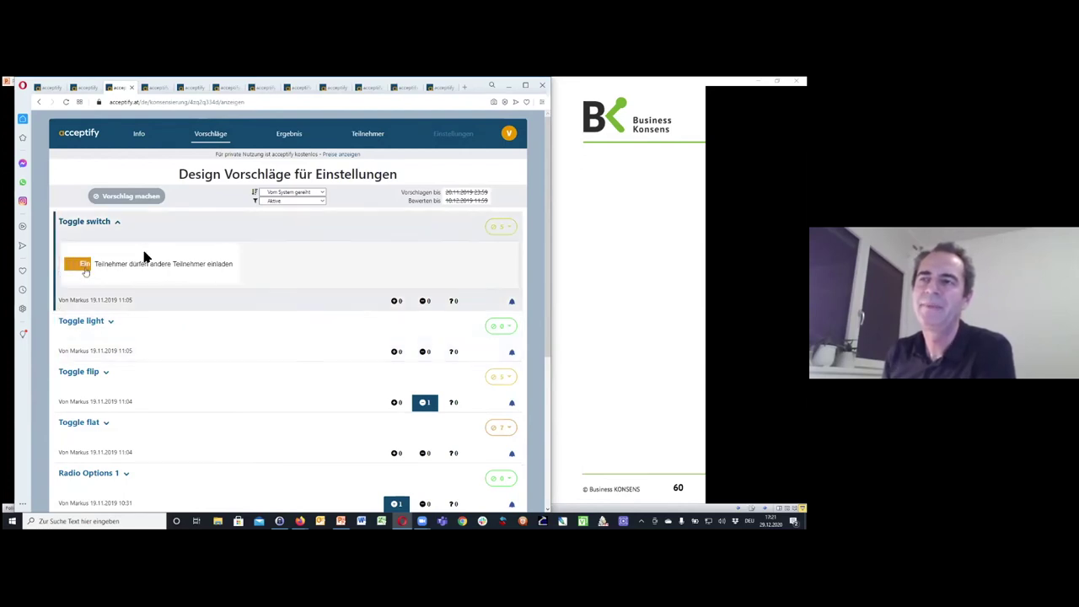
Step: Expand the Toggle light and Toggle flip proposals, and examine the results together with Toggle light's vote distribution
left_click(112, 324)
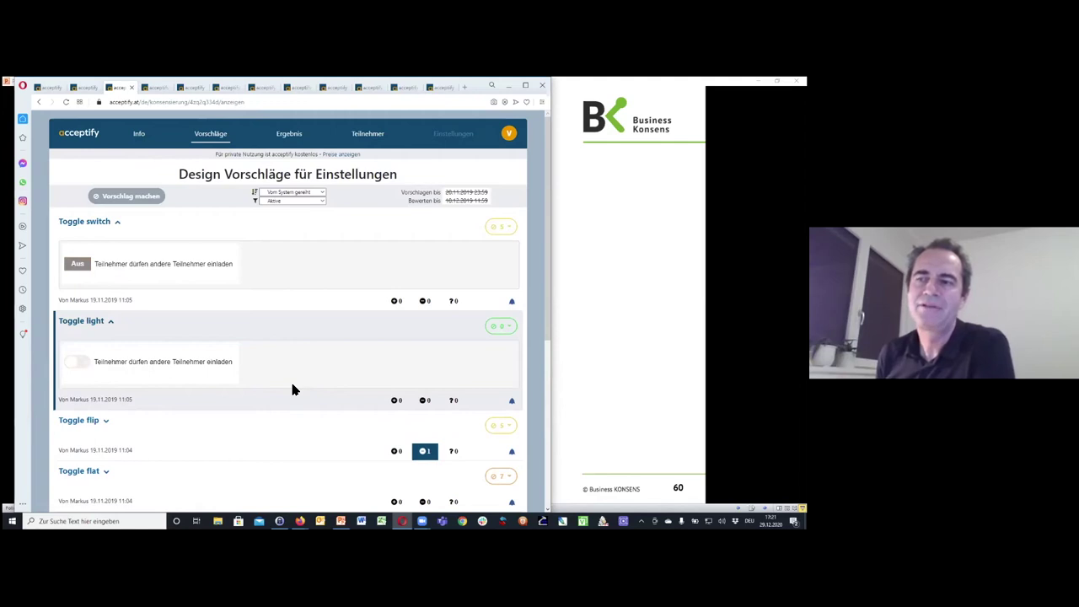
left_click(108, 424)
left_click(304, 140)
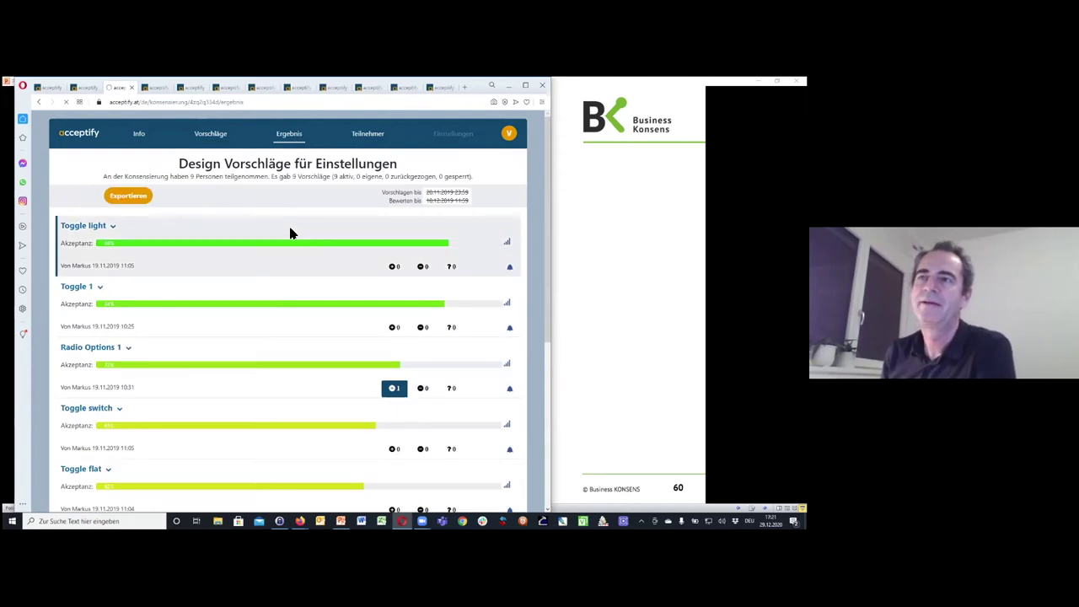
left_click(508, 244)
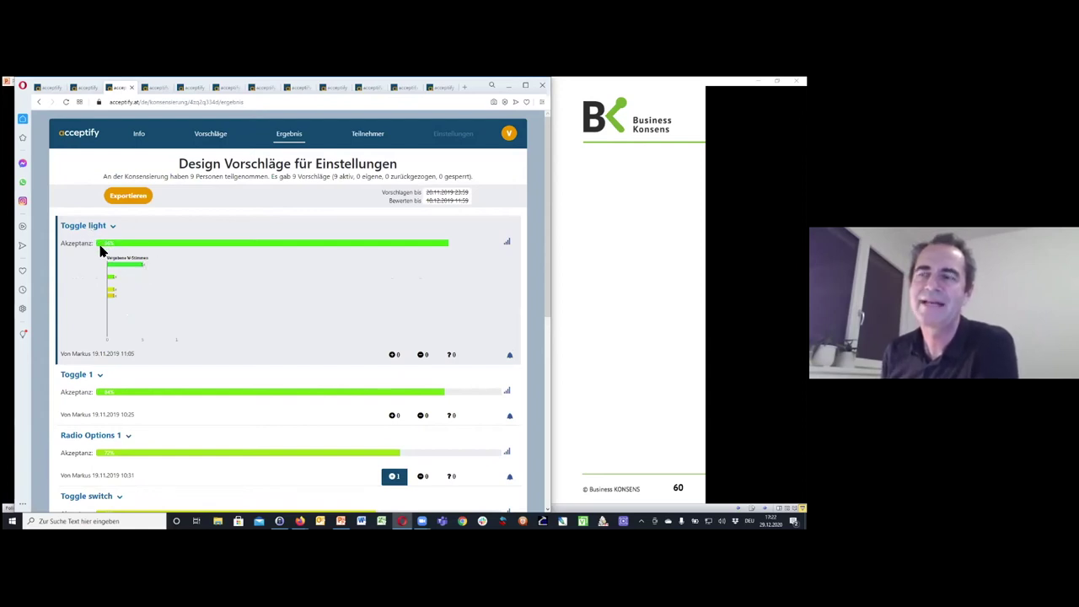
scroll(284, 388, "down", 4)
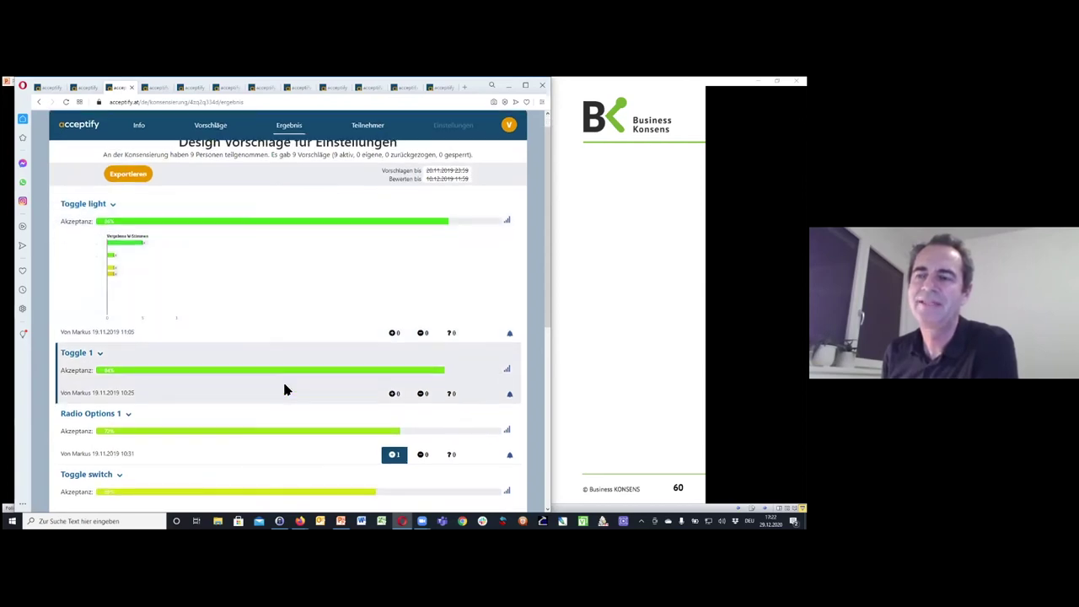
scroll(284, 385, "up", 5)
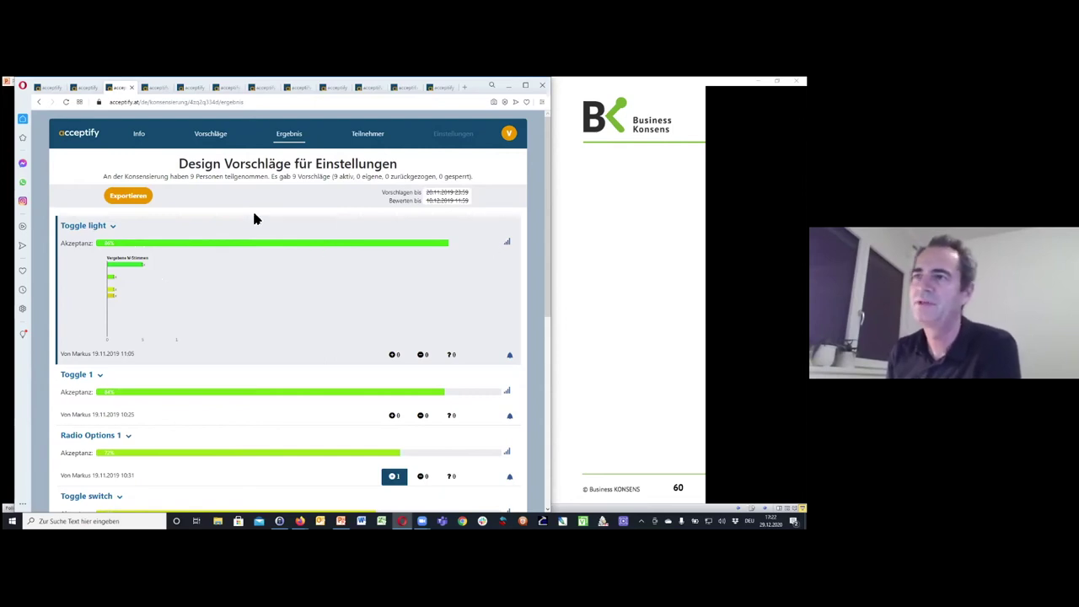
left_click(114, 226)
left_click(115, 228)
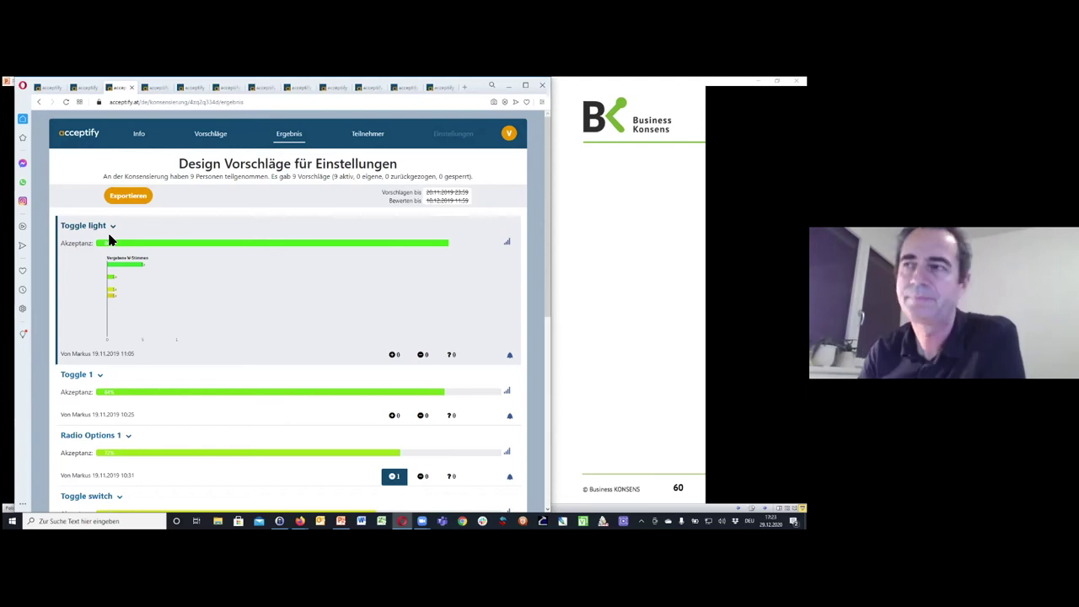
Step: Switch to the PowerPoint presentation and show the slide "Verschiedene Optionen zum Einladen"
key("alt+Tab")
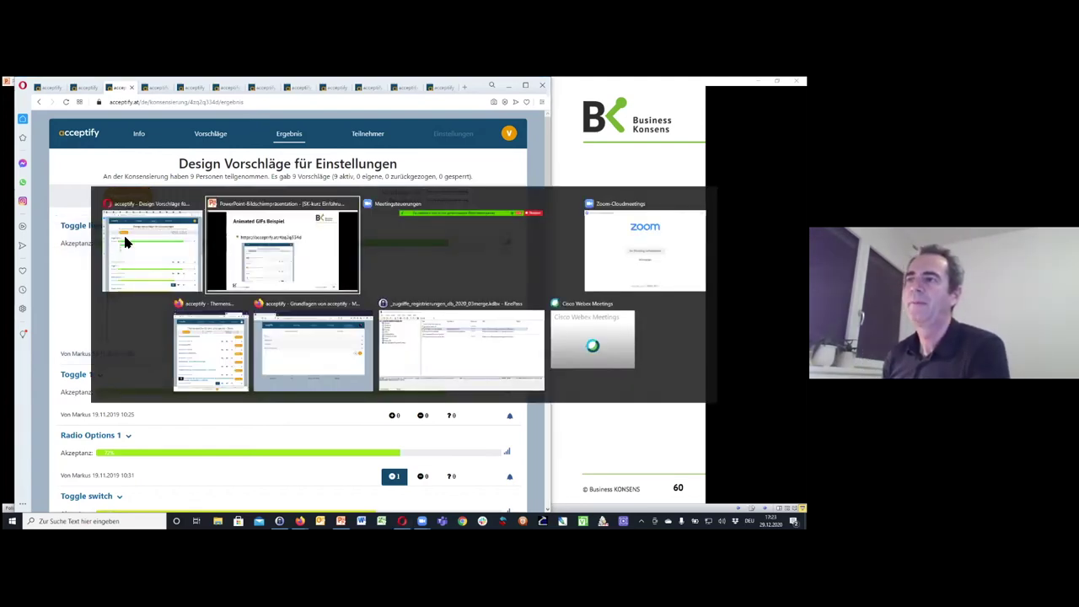
left_click(259, 202)
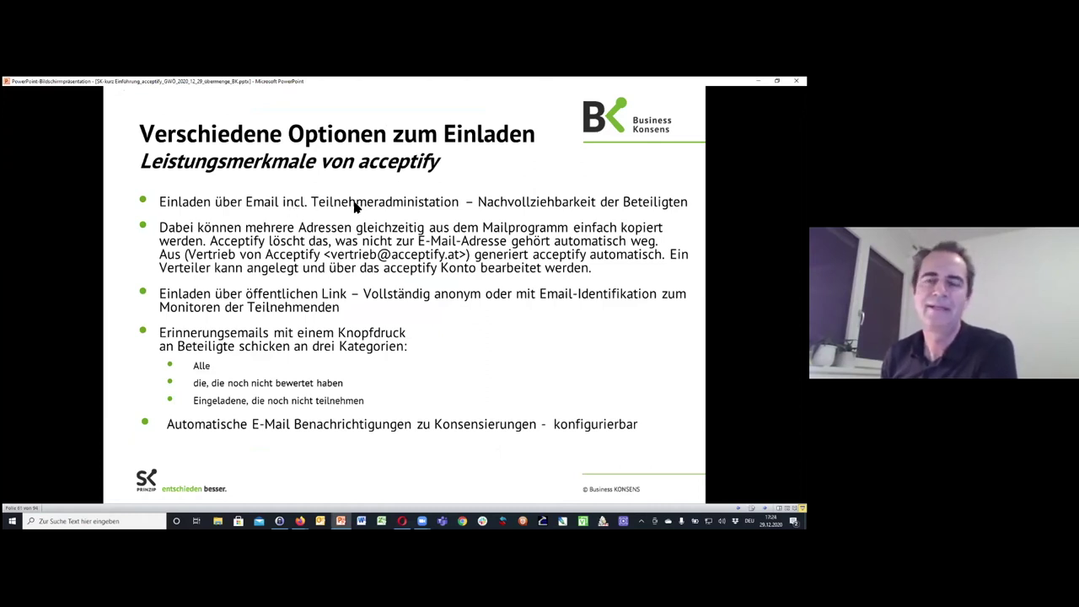
Step: Return to the Opera browser and open the invitation form for the topic "Themenspeicher für den Leitungskreis - Demo"
key("alt+Tab")
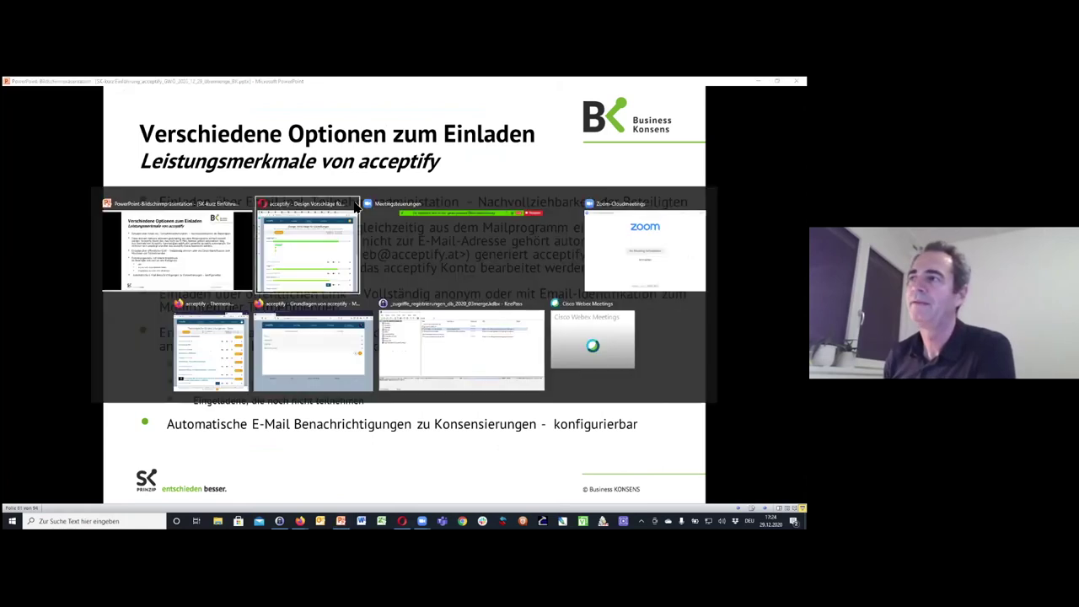
left_click(90, 89)
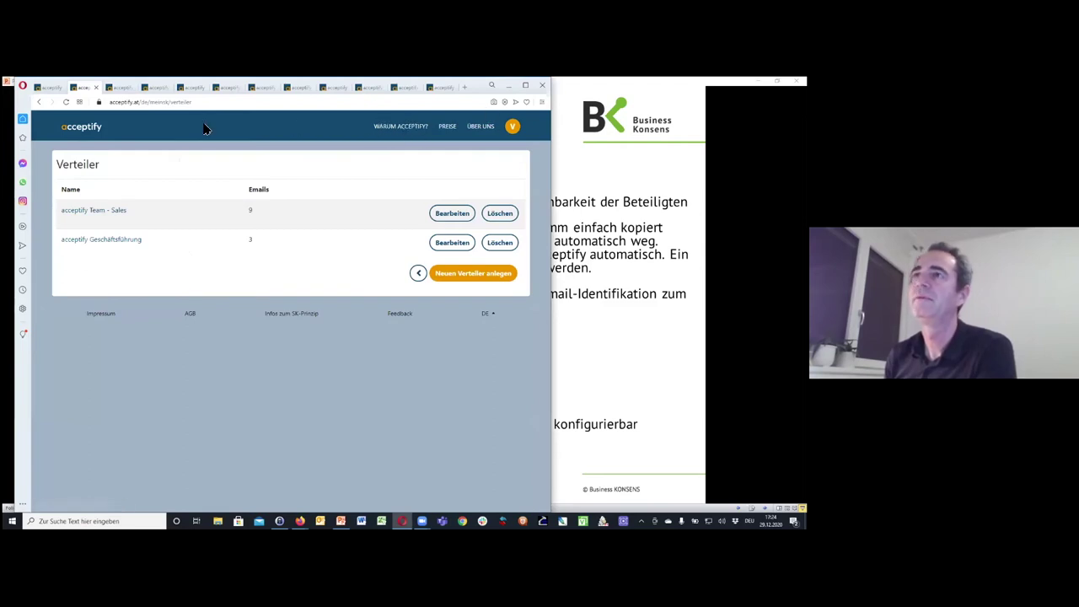
left_click(115, 89)
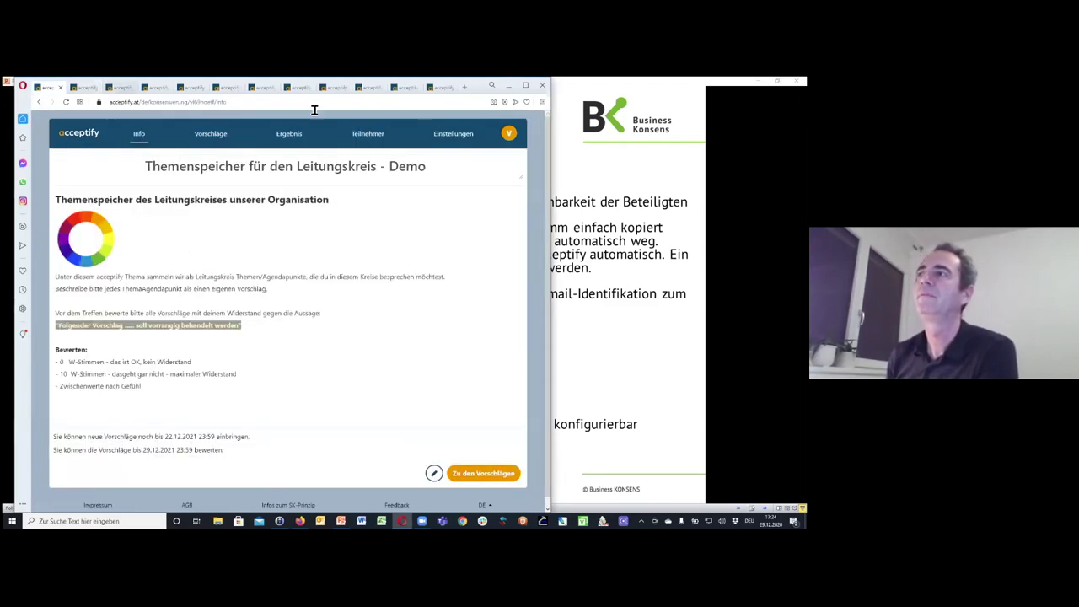
left_click(371, 134)
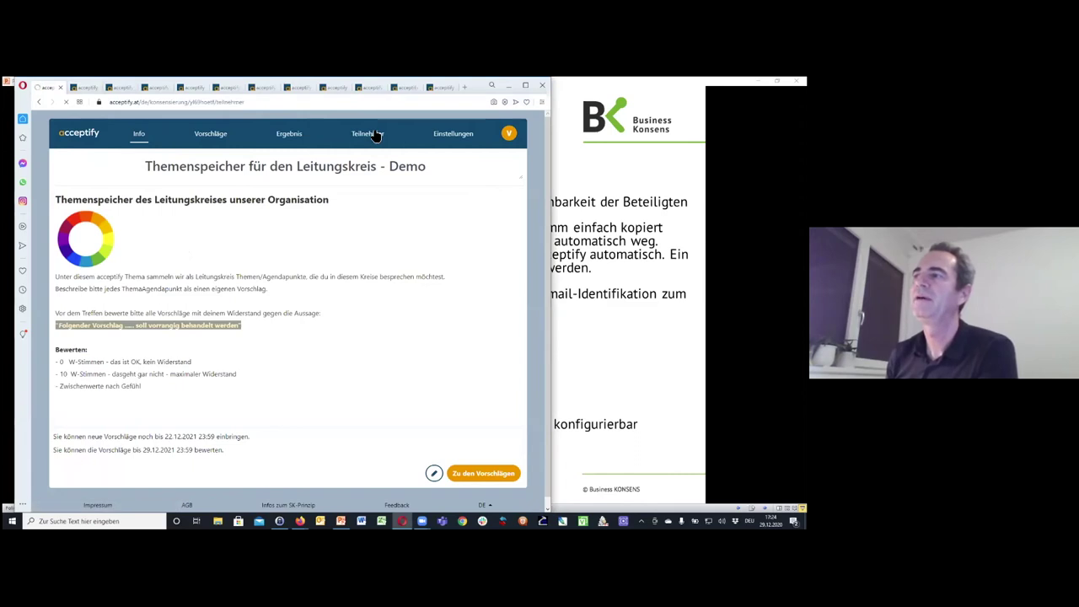
left_click(498, 168)
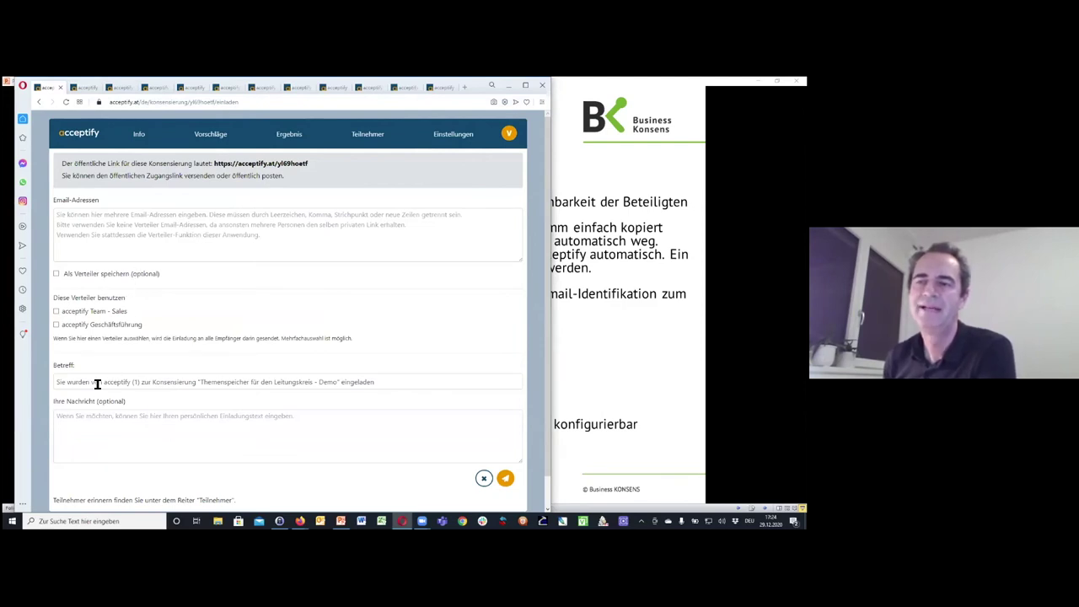
Step: Examine the subject and optional message fields of the invitation, and return to the PowerPoint presentation
left_click(72, 382)
left_click_drag(73, 382, 418, 382)
double_click(420, 382)
left_click(420, 383)
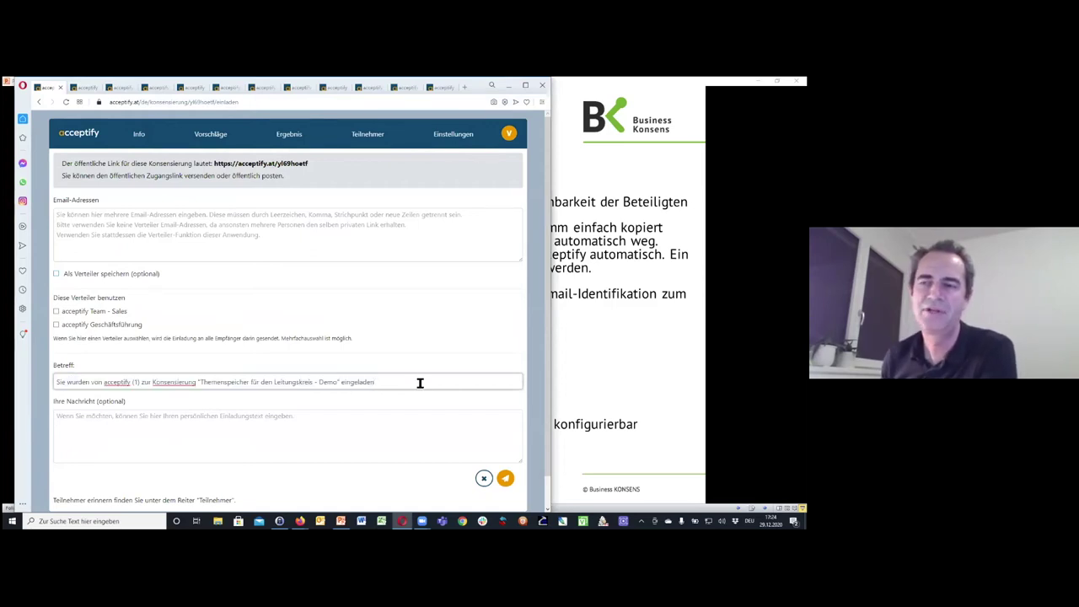
left_click(117, 433)
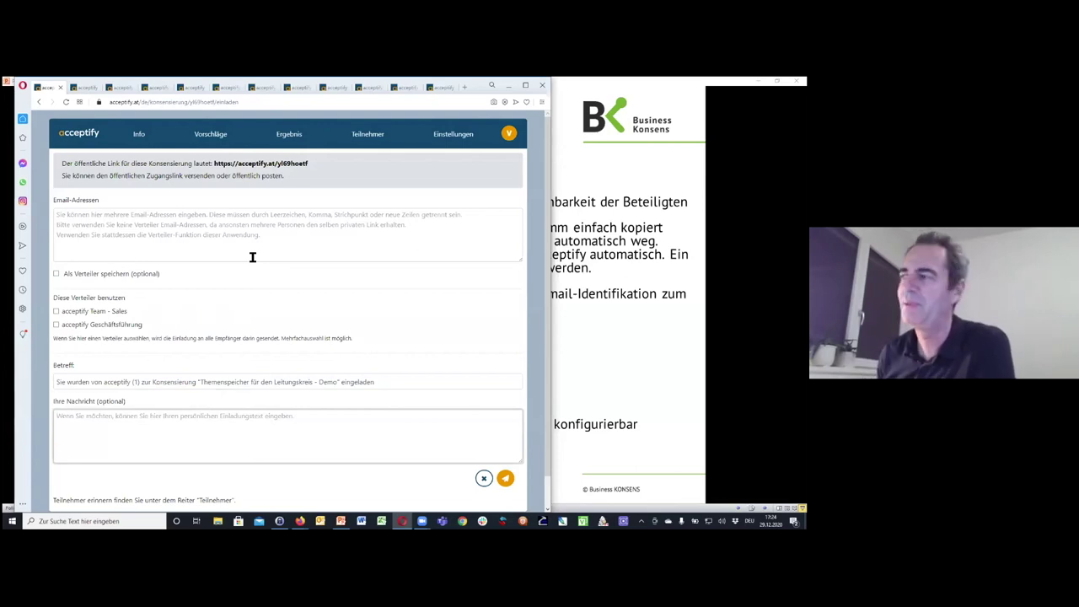
key("alt+Tab")
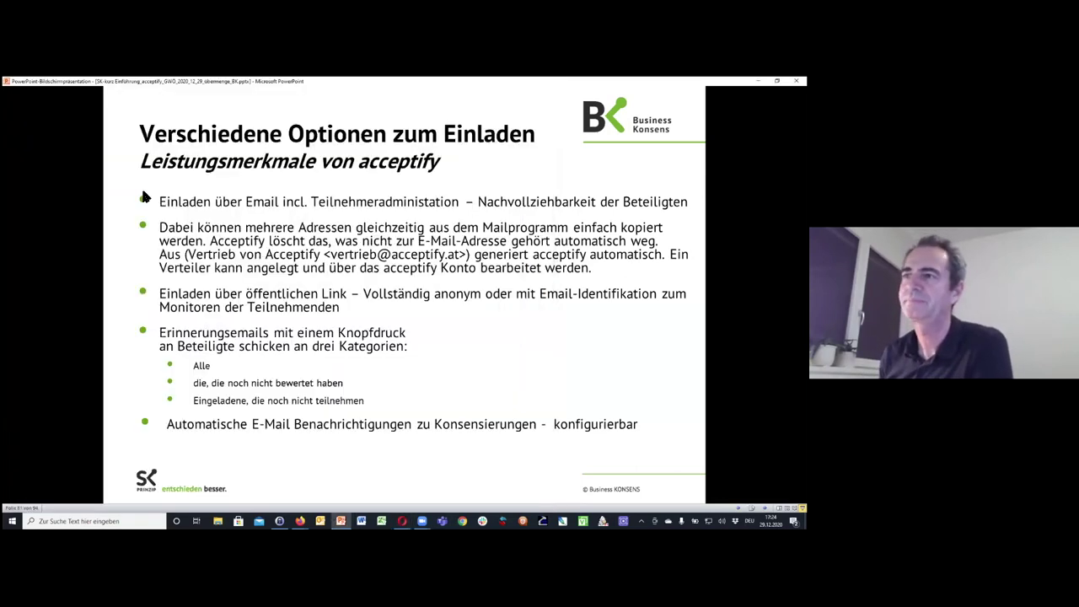
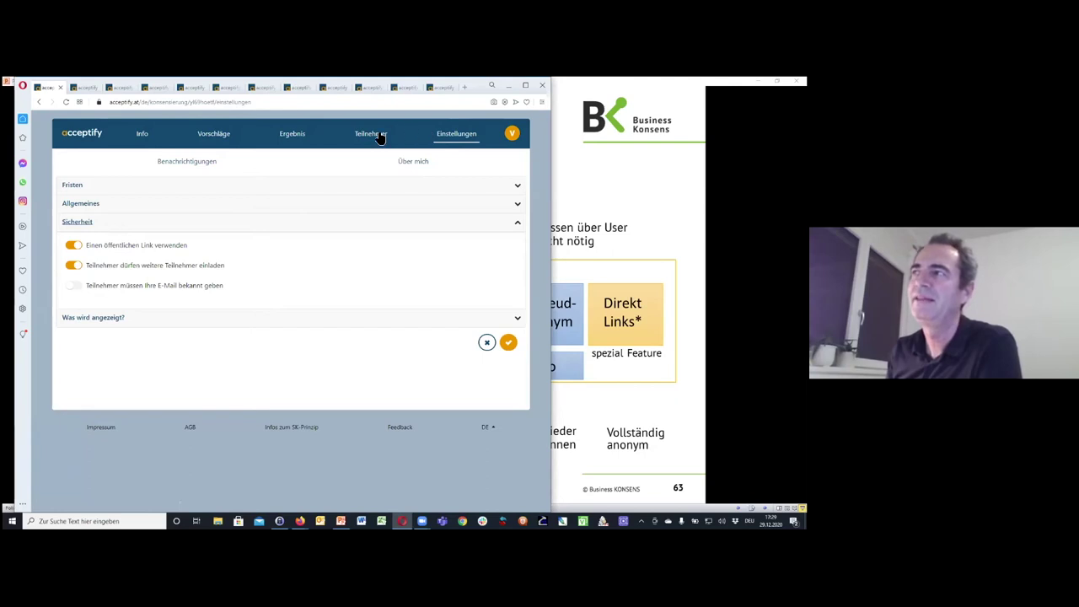
Step: View the public link on the topic's participants page, and switch to the Firefox window showing the same topic
left_click(380, 138)
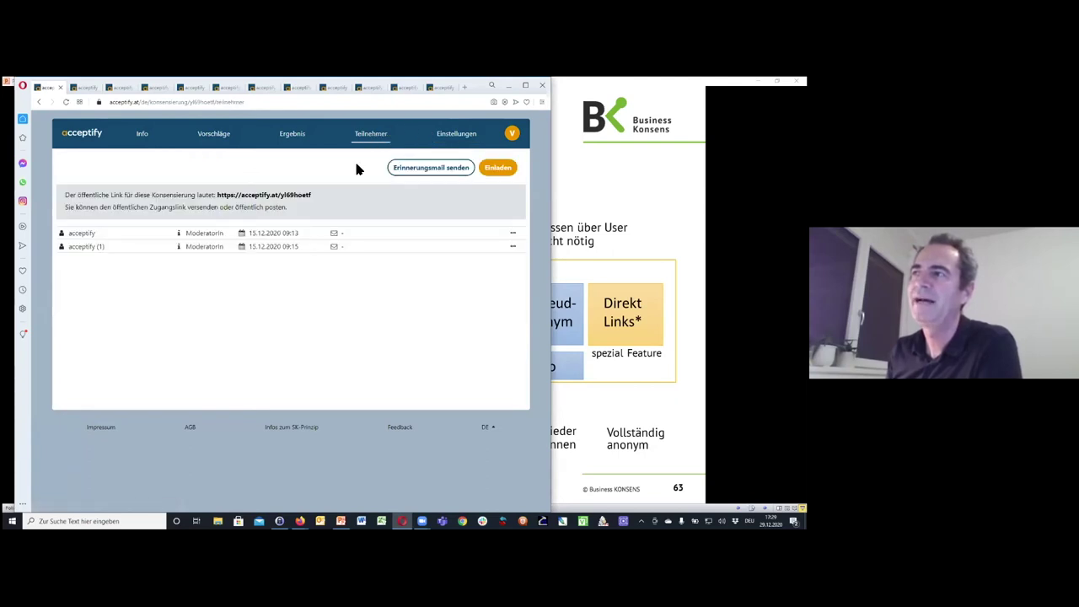
double_click(279, 197)
left_click(337, 201)
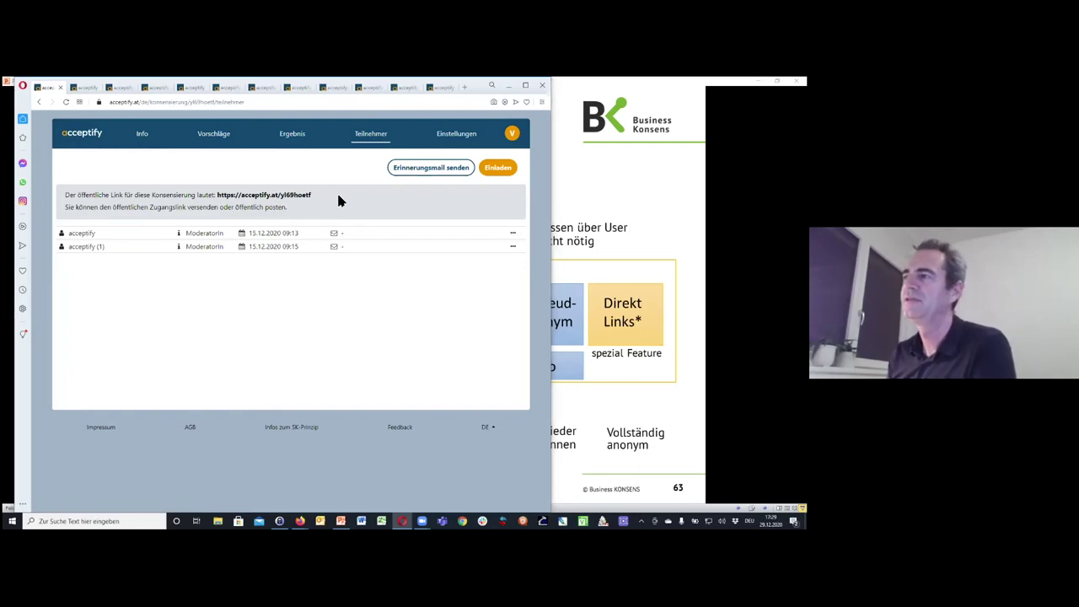
key("alt+Tab")
key("Tab")
key("Tab")
key("Tab")
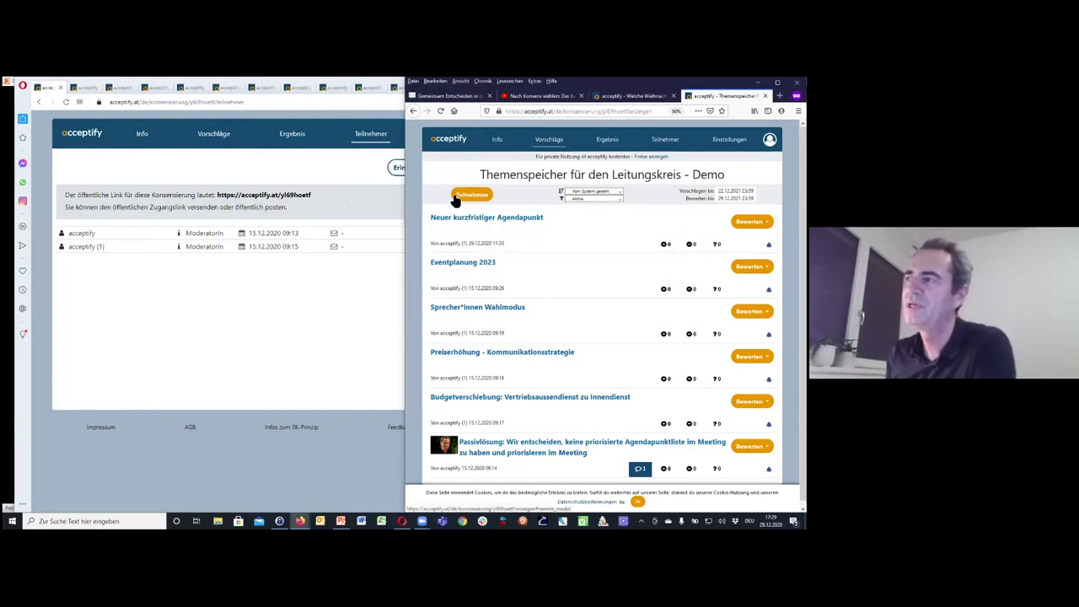
Step: Start active participation in the Leitungskreis topic under the name "anon"
left_click(482, 203)
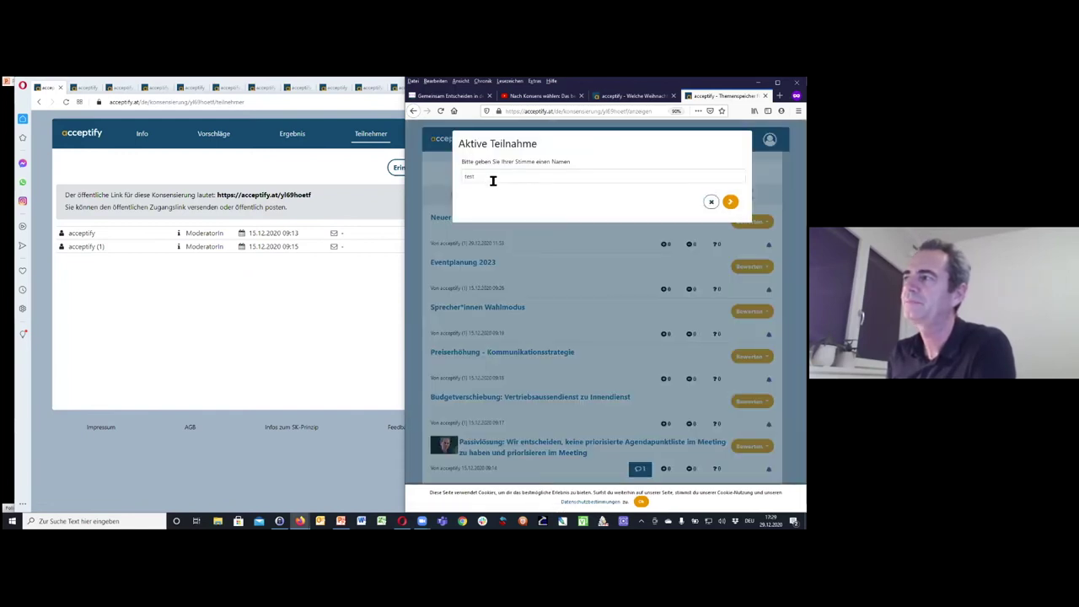
left_click(499, 177)
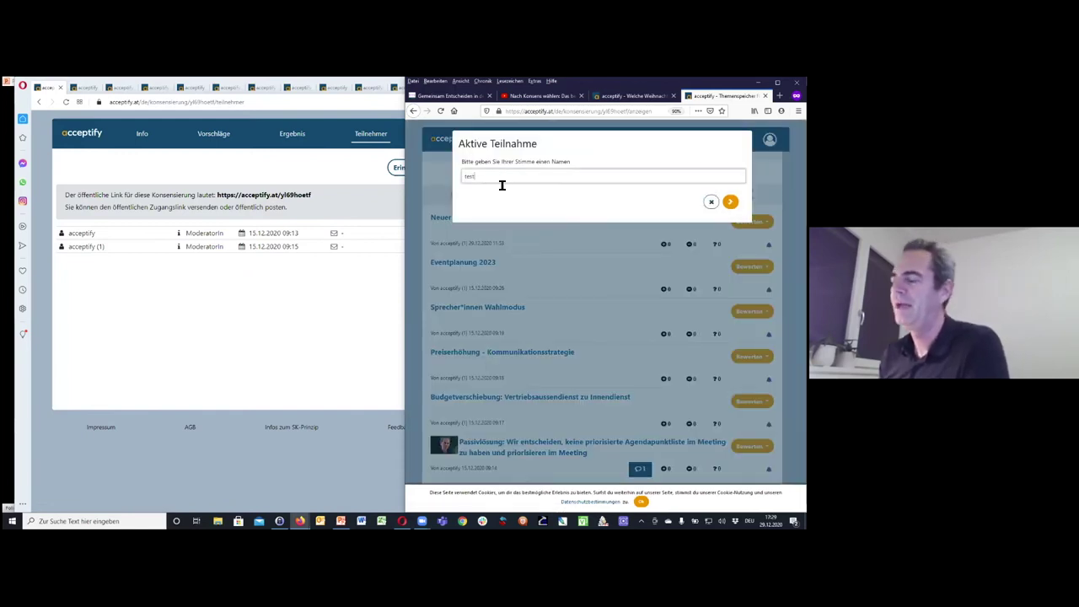
key("BackSpace")
key("BackSpace")
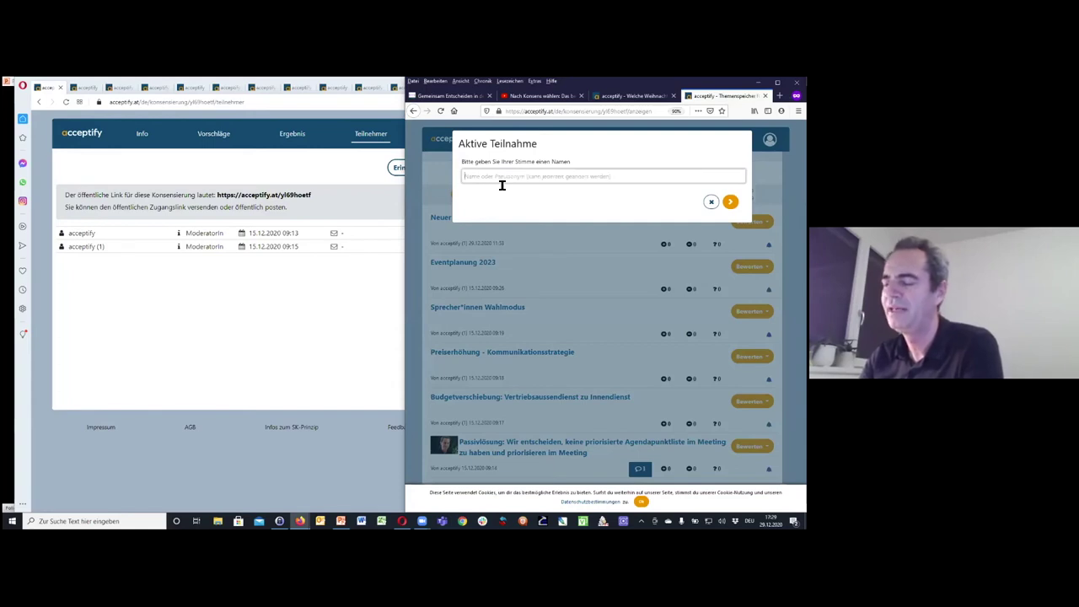
type("anon")
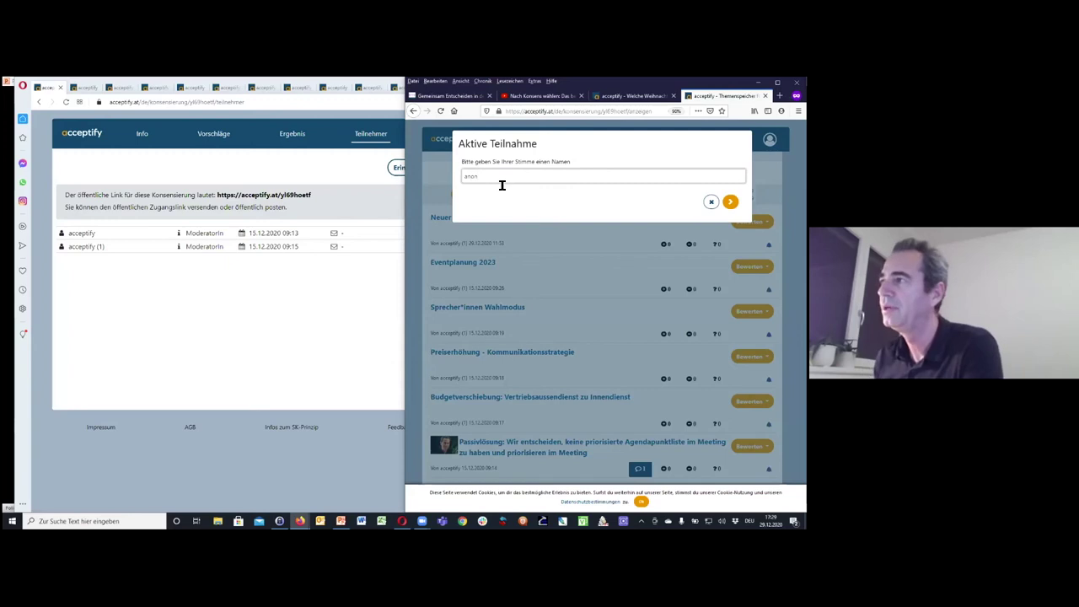
key("Return")
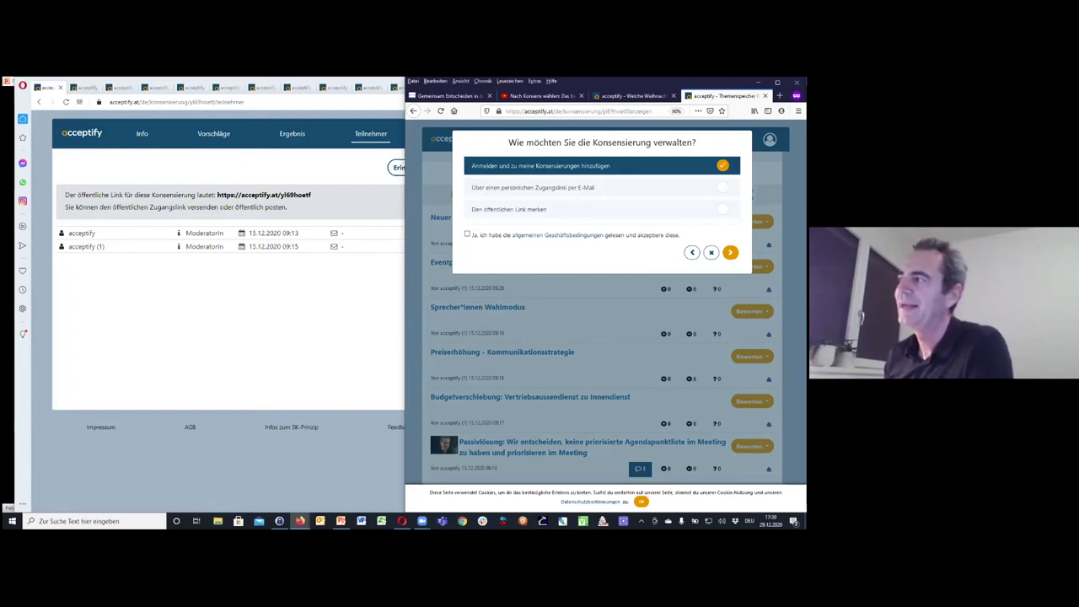
Step: Select the personal access link by e-mail as the way to manage the topic, and activate its e-mail address field
left_click(595, 187)
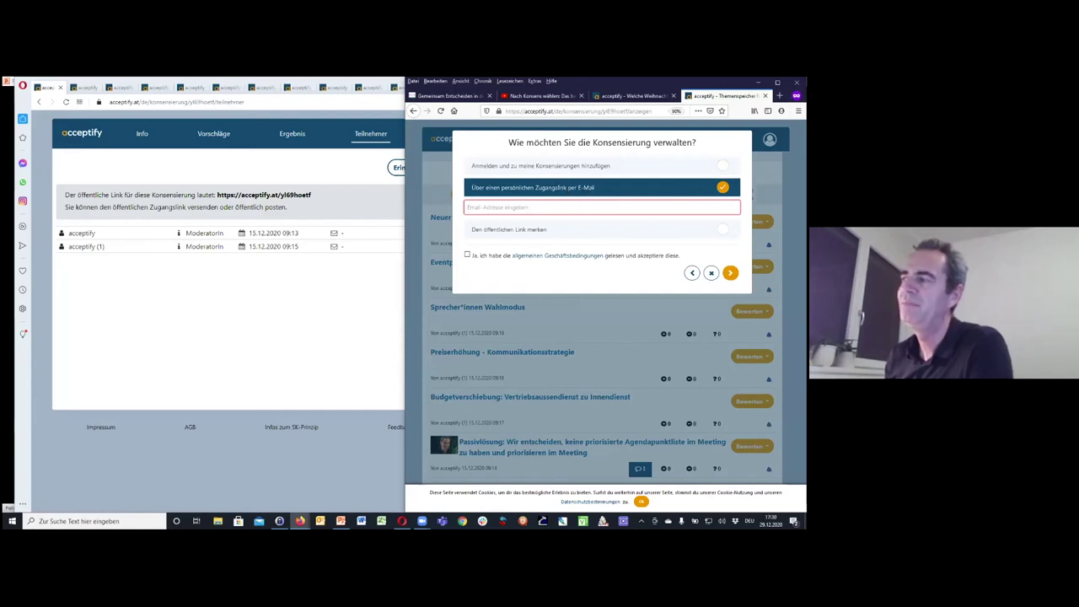
left_click(561, 209)
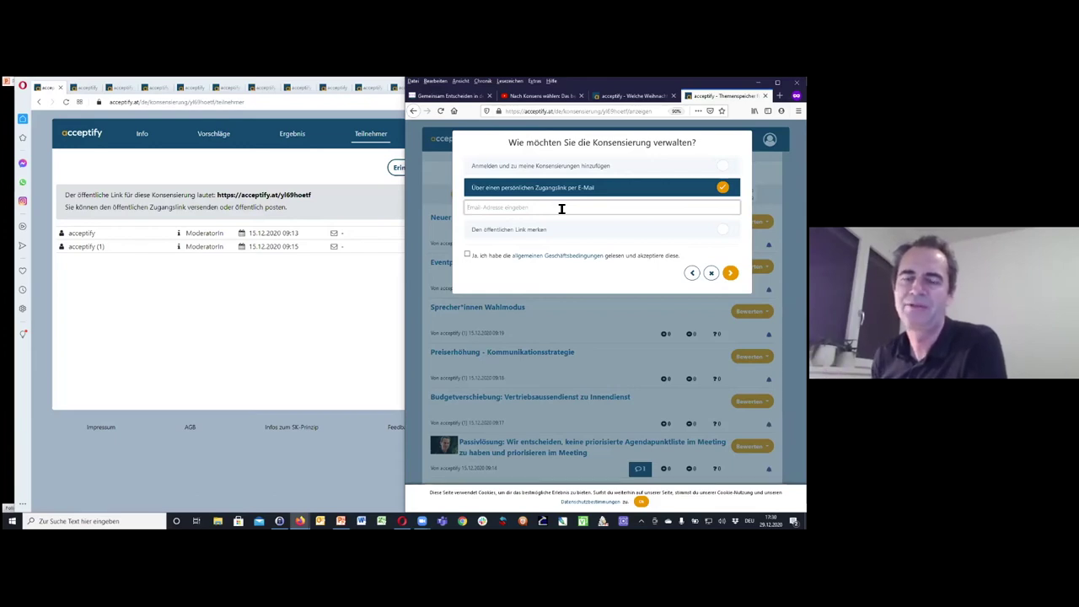
left_click(561, 208)
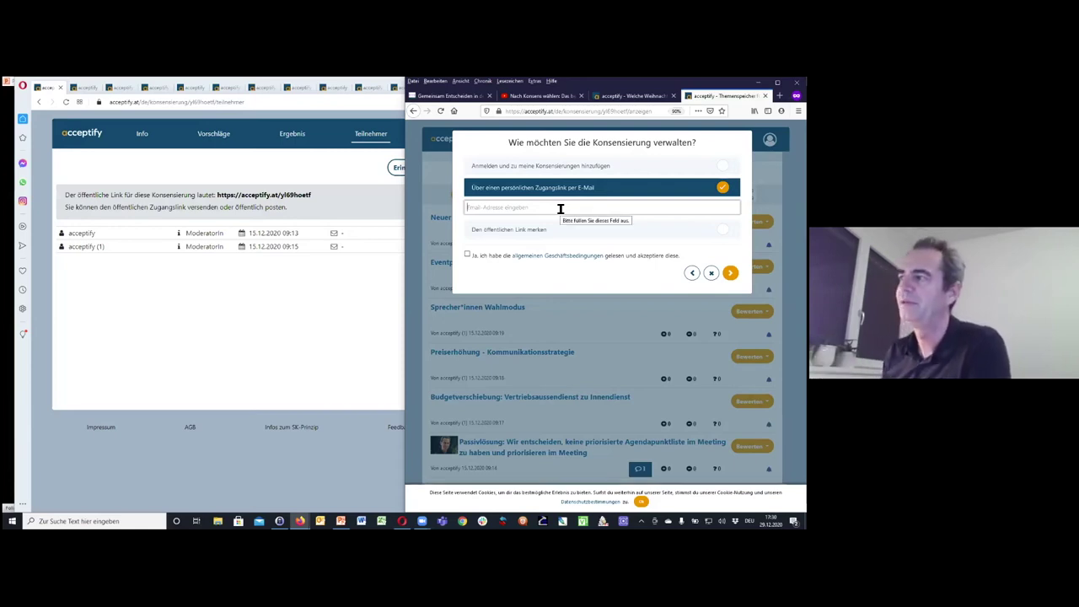
Step: Accept the terms and conditions, and complete the participation using the "Den öffentlichen Link merken" option
left_click(468, 255)
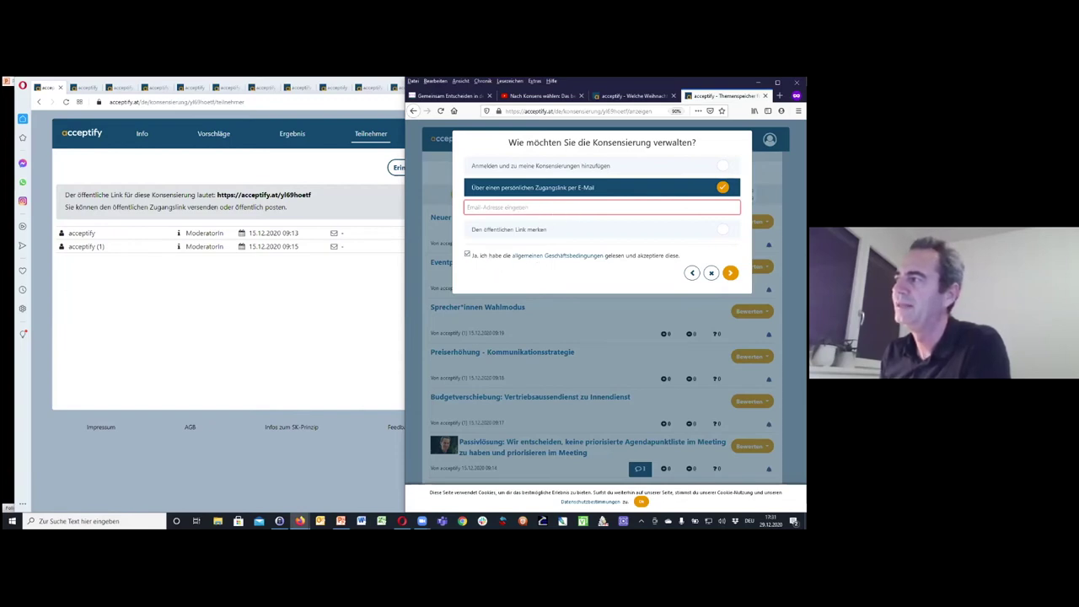
left_click(540, 230)
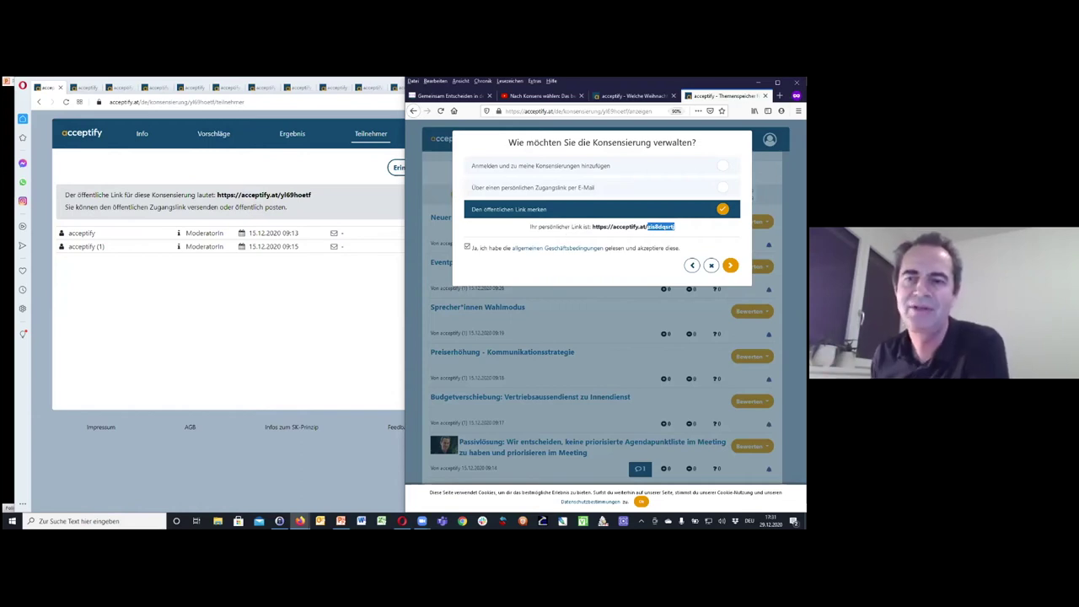
left_click_drag(675, 227, 592, 227)
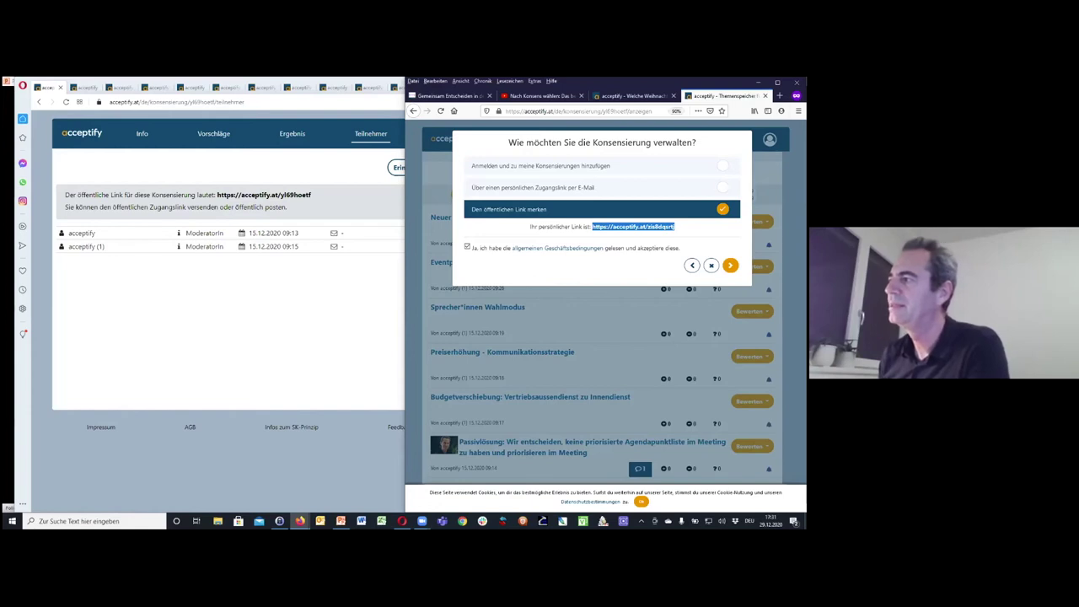
key("Return")
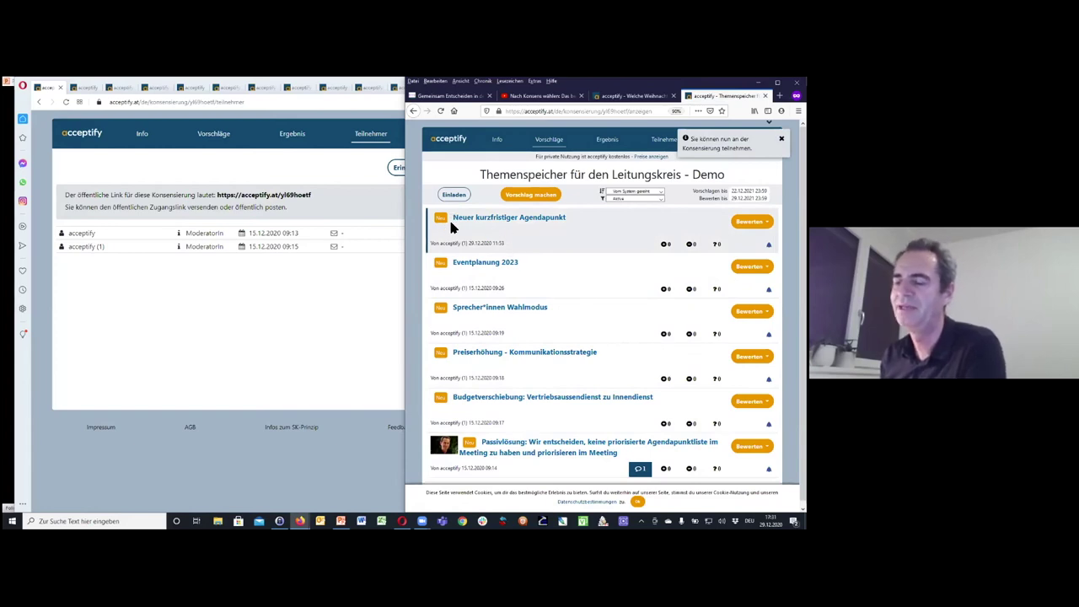
Step: Show the rating scale for "Neuer kurzfristiger Agendapunkt", and view the topic's interim results
left_click(452, 223)
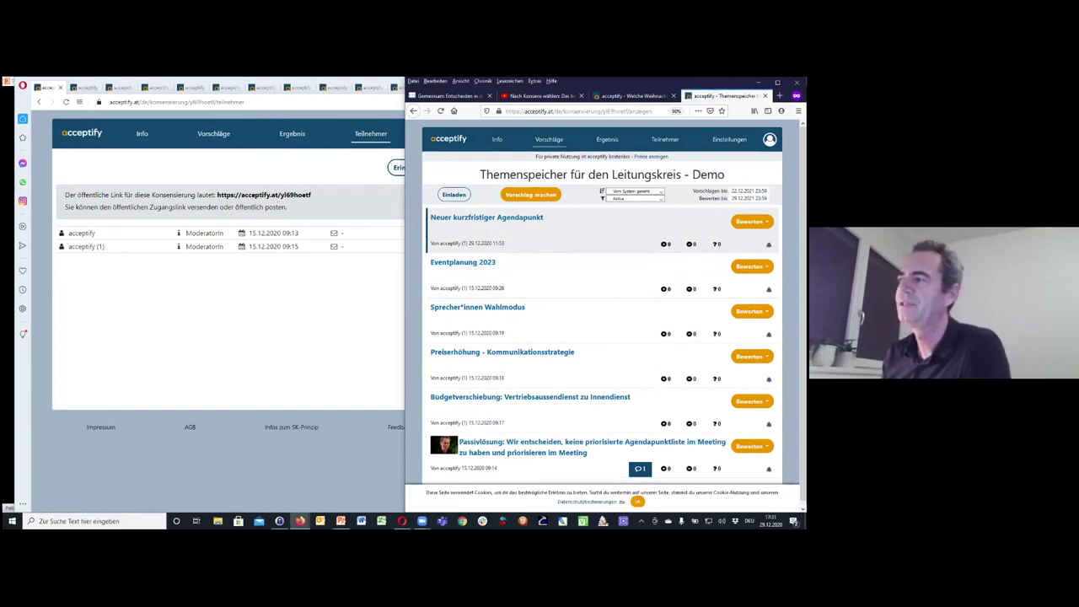
left_click(752, 220)
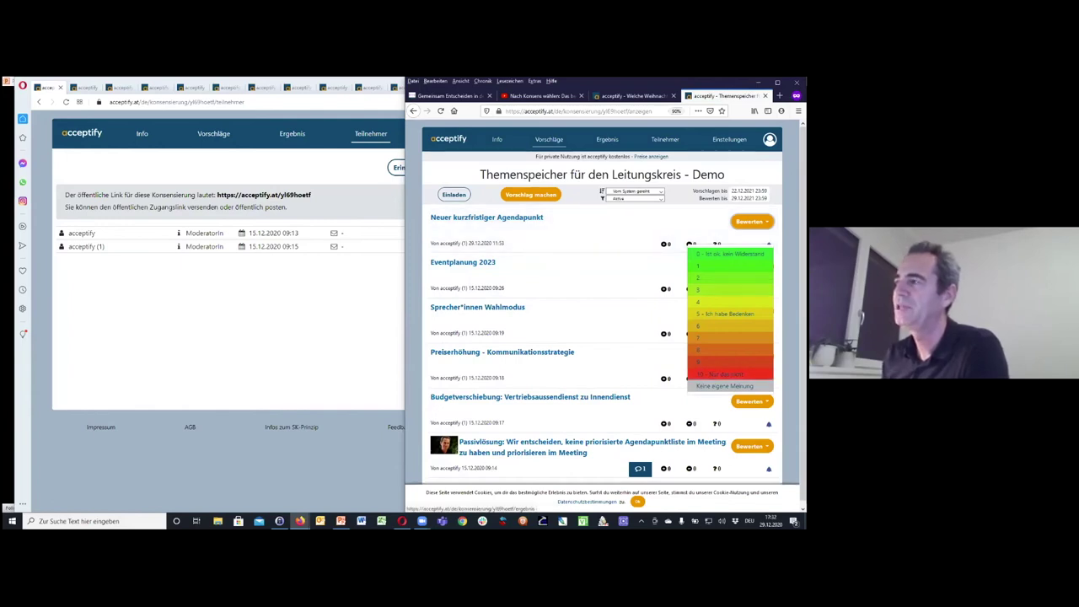
left_click(607, 139)
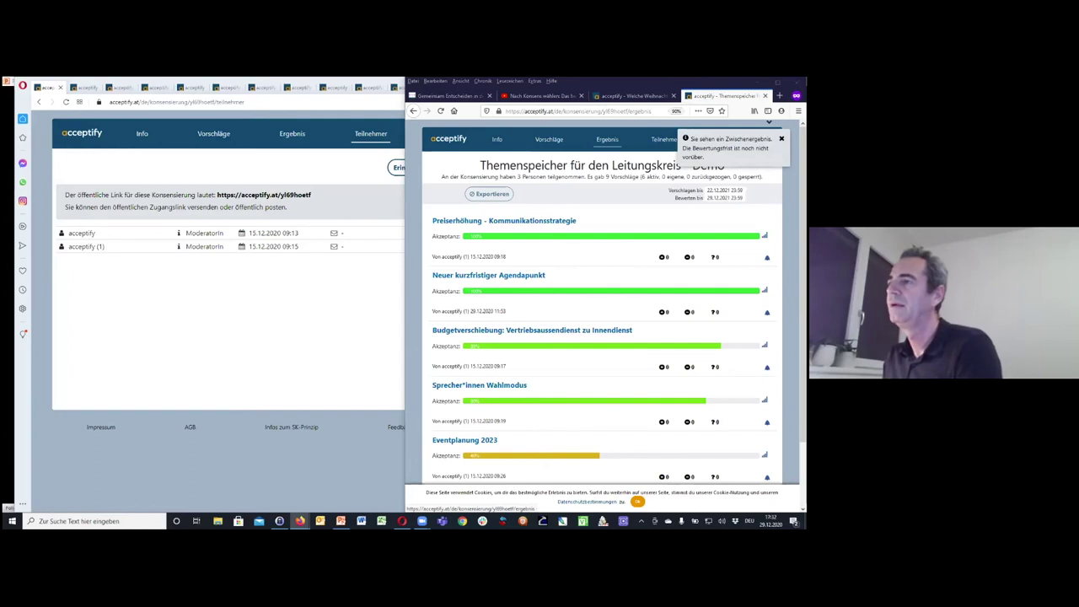
Step: Switch to the PowerPoint slide on needs when participating in and managing acceptify topics
key("alt+Tab")
key("alt+Tab")
left_click(347, 253)
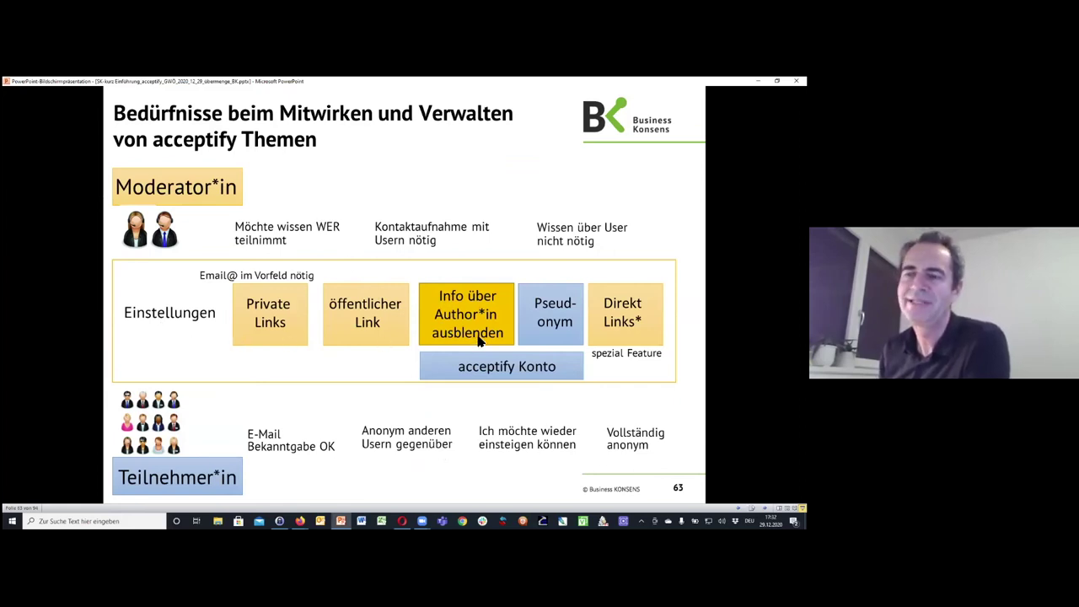
Step: Switch from the presentation back to the acceptify browser window
key("alt+Tab")
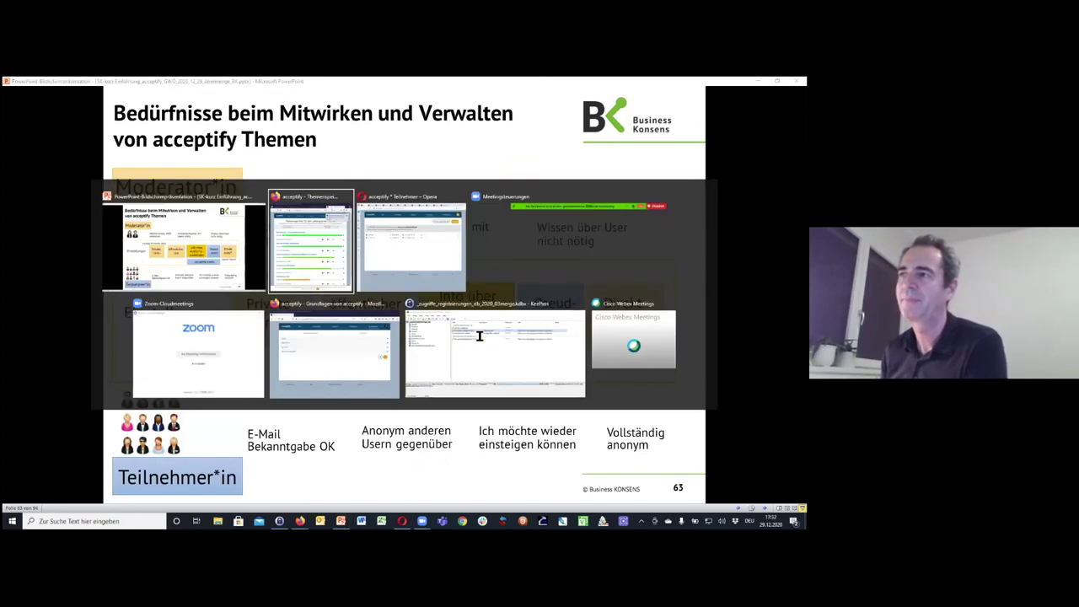